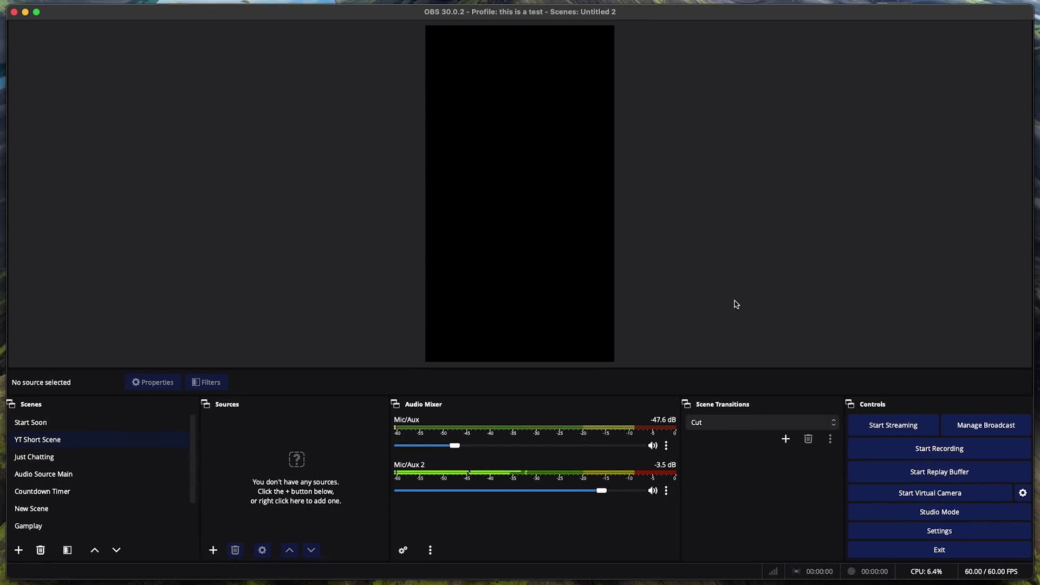
Step: Open OBS Settings to the Stream page showing YouTube - RTMPS with the primary ingest server
click(945, 532)
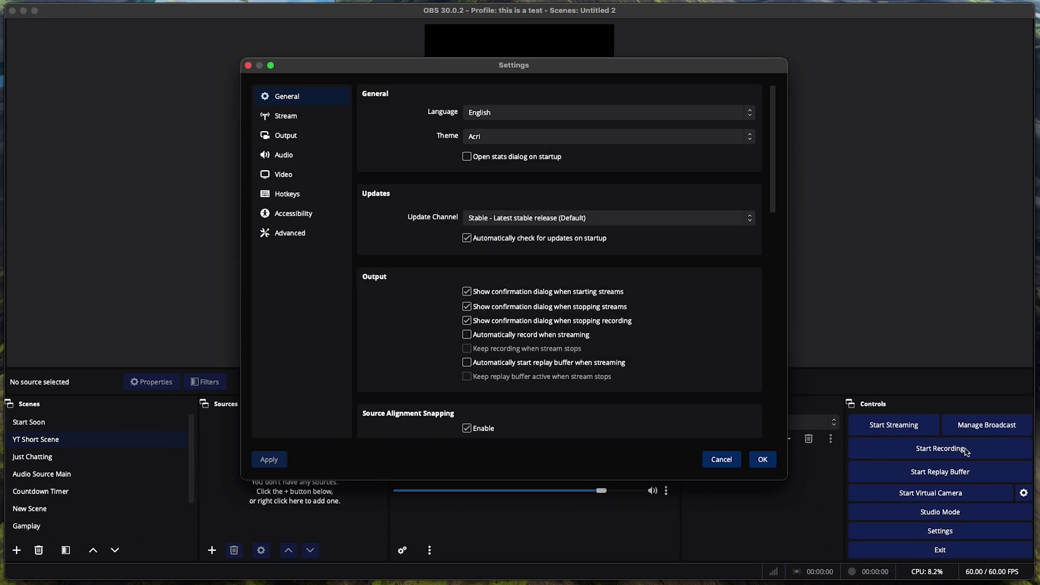
click(291, 117)
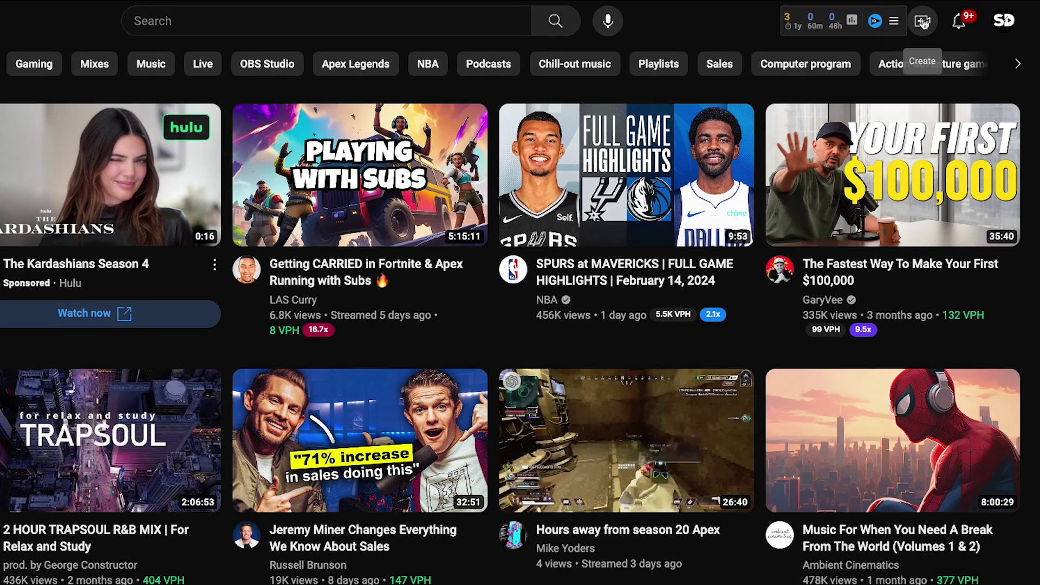
Step: Start going live from YouTube's Create menu, then return to the OBS stream settings
click(922, 23)
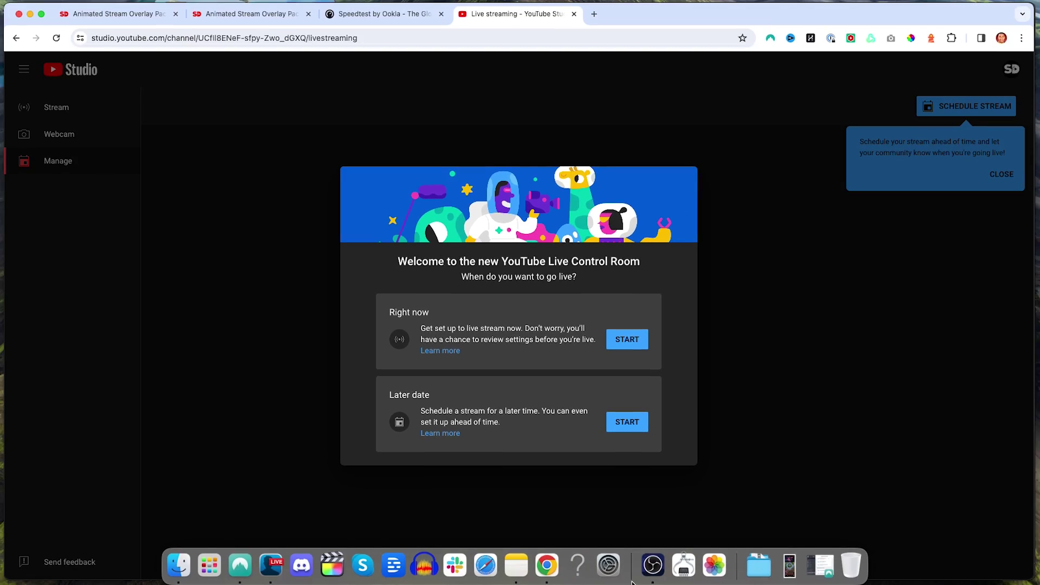
click(653, 565)
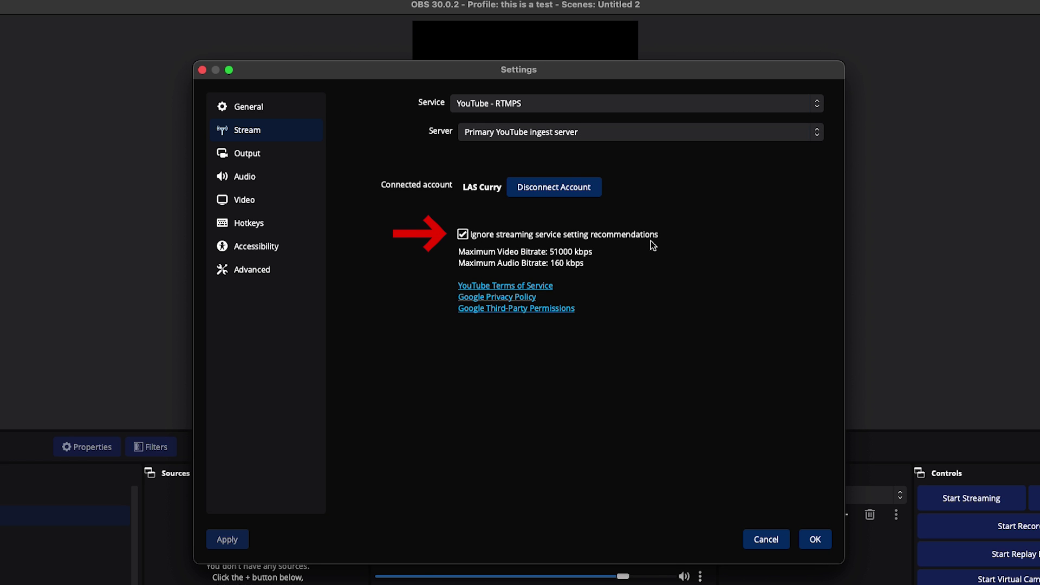
Step: Review the Output streaming settings (CBR 9000 Kbps, 2 s keyframes), then bring Chrome forward
click(244, 157)
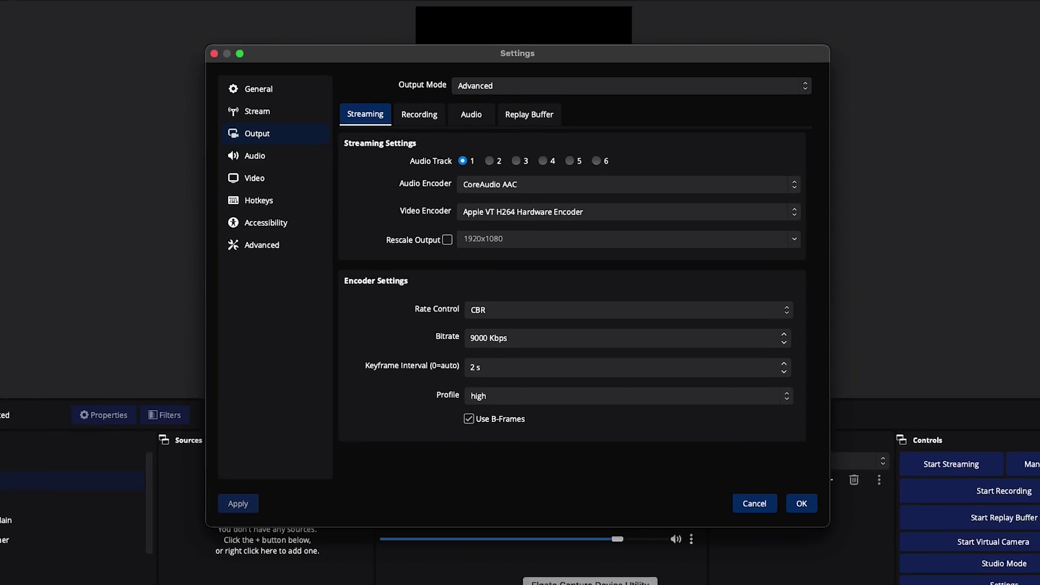
click(548, 571)
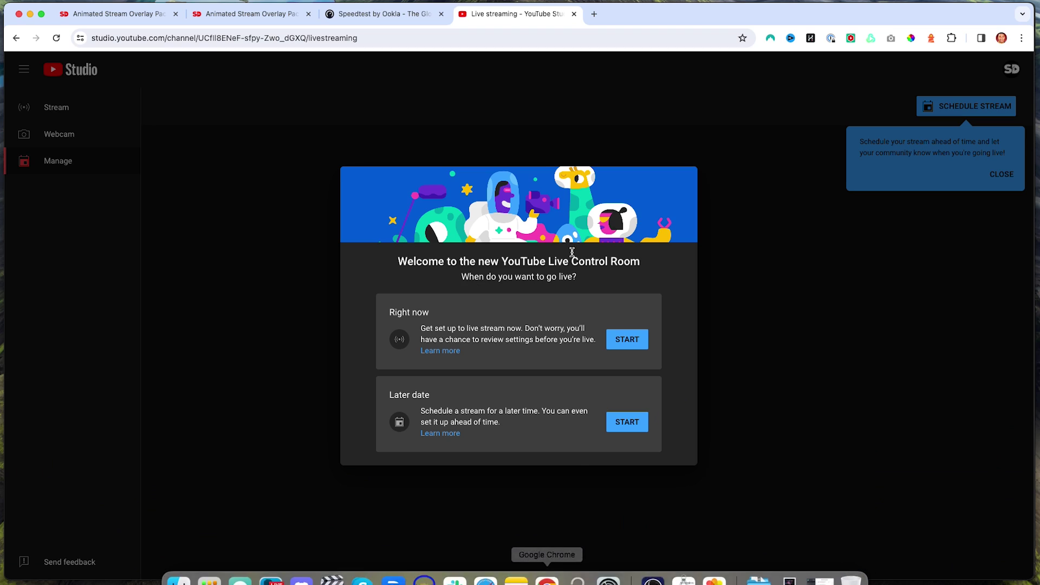
Step: Check the Speedtest result (831.82 Mbps down, 907.00 Mbps up), then return to OBS output settings
click(369, 15)
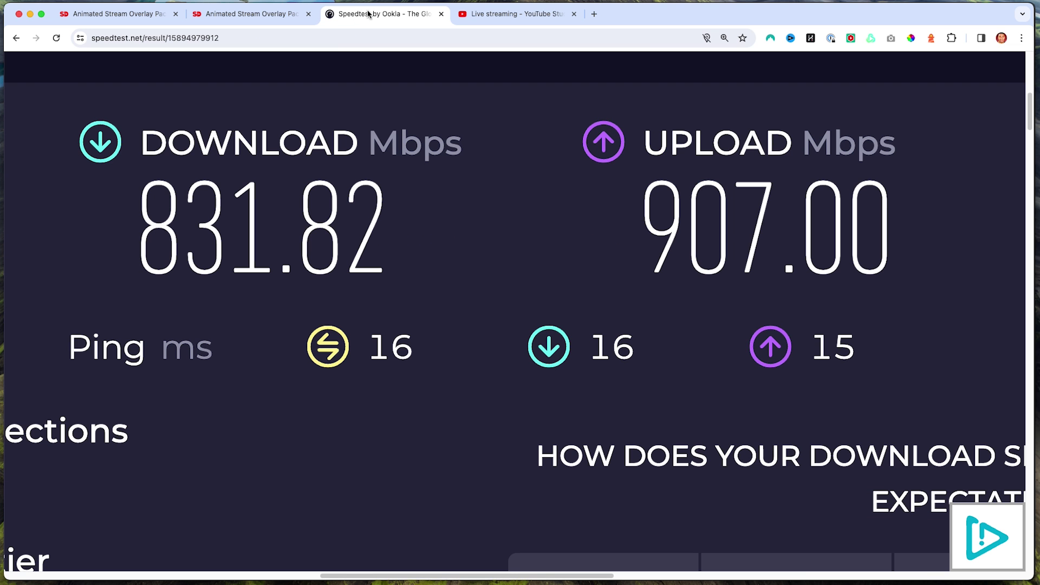
scroll(500, 296, right, 1)
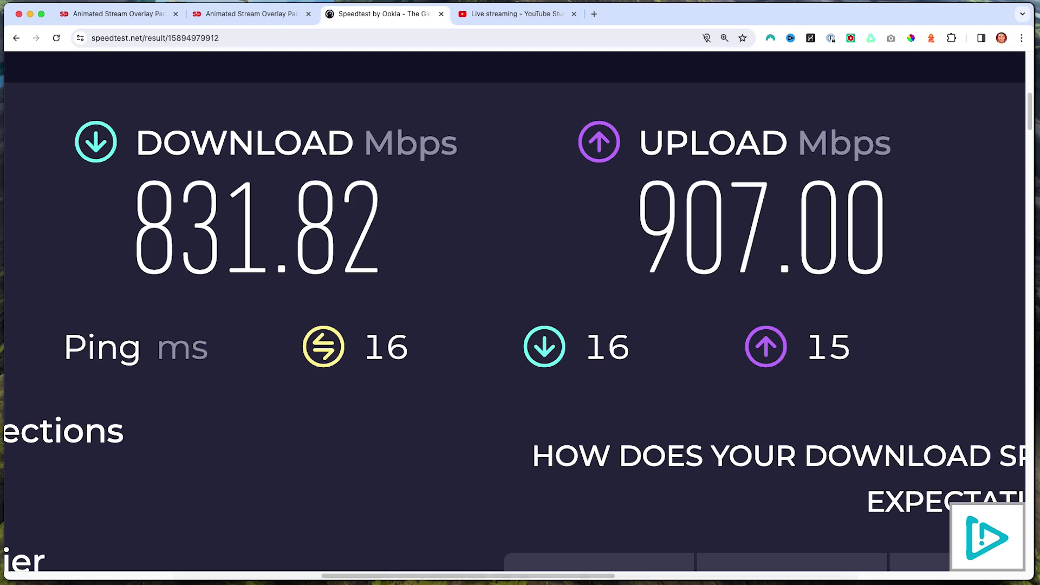
click(651, 575)
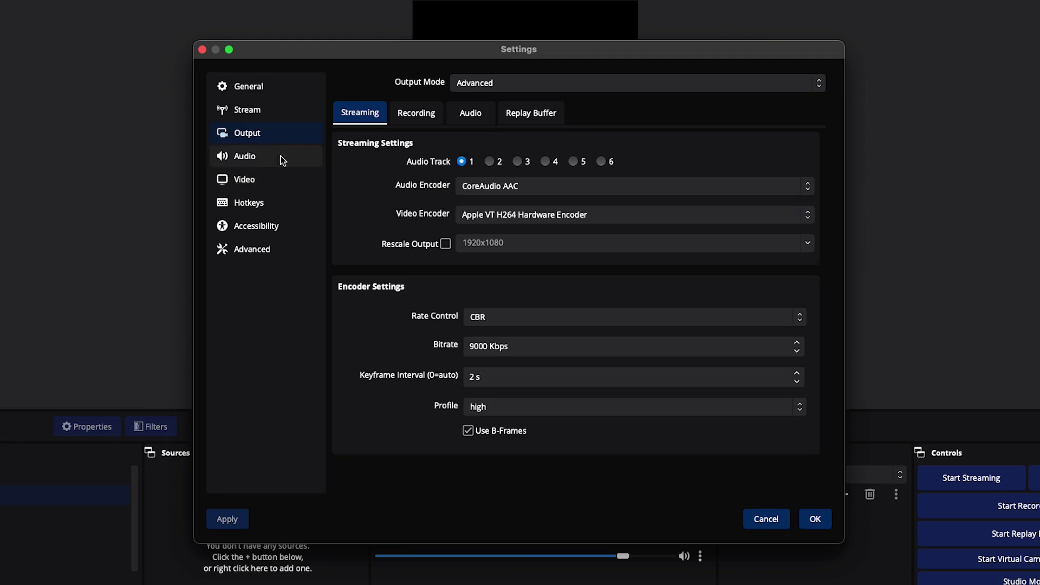
Step: Set base and output resolution to 1080x1920 at 60 FPS and save the video settings
click(259, 178)
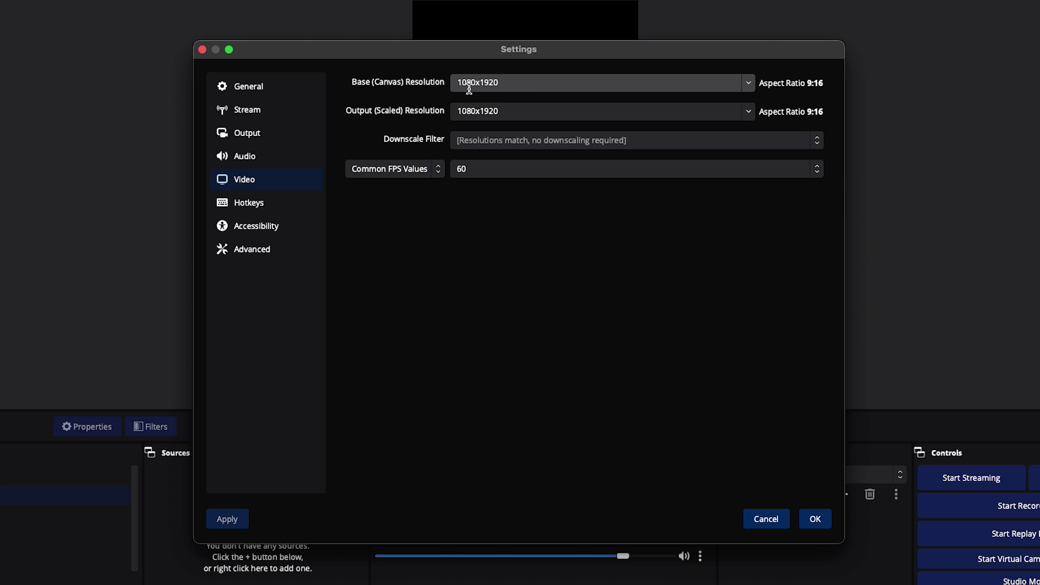
drag(474, 81, 438, 81)
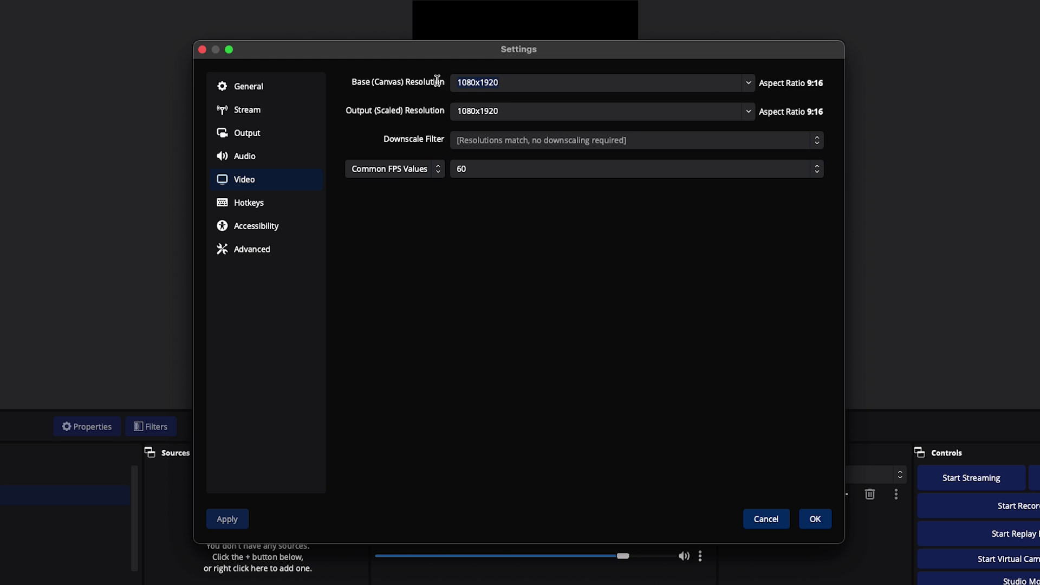
text(1080)
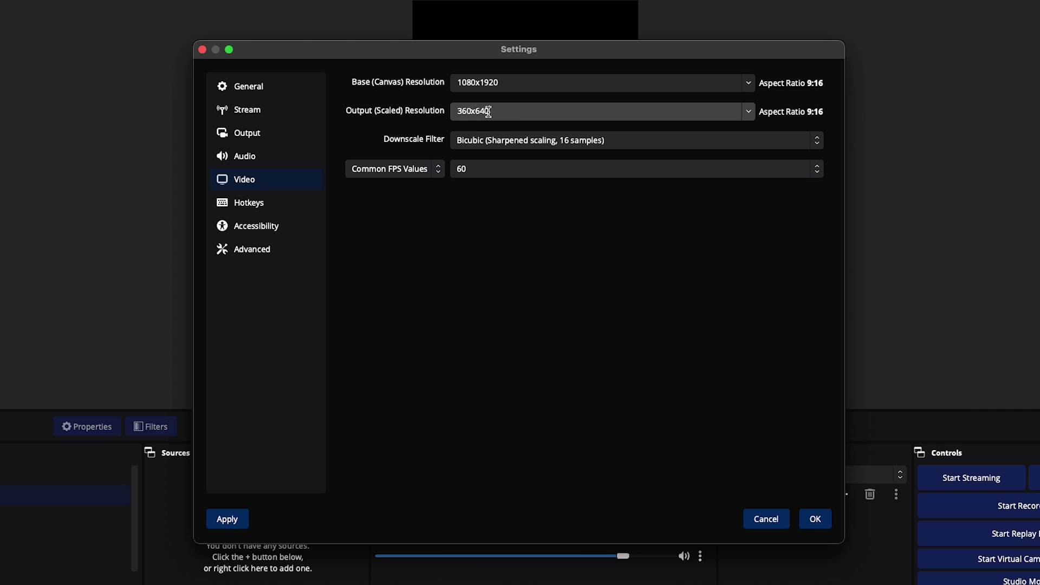
drag(495, 111, 438, 108)
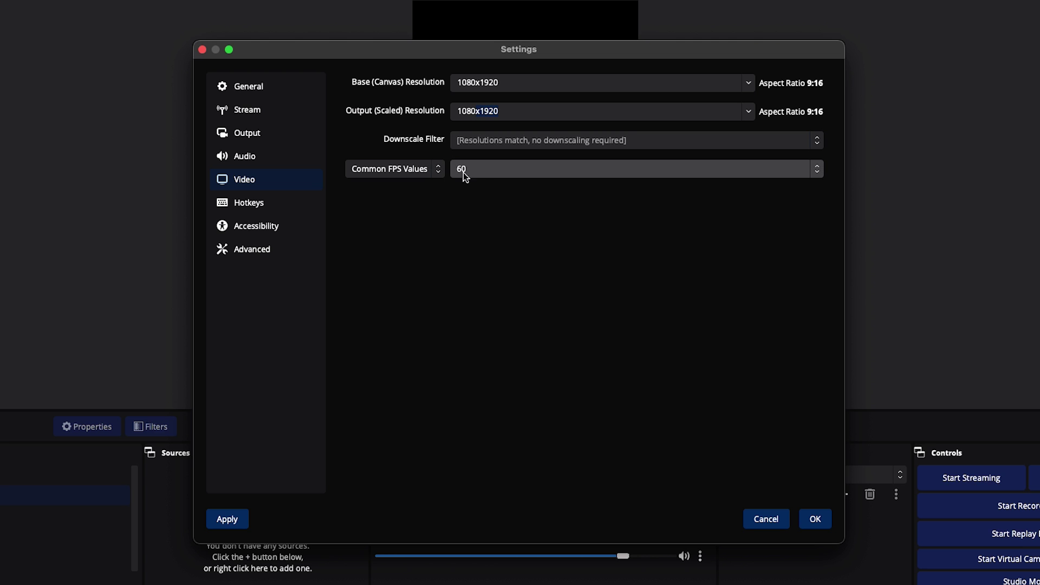
click(813, 522)
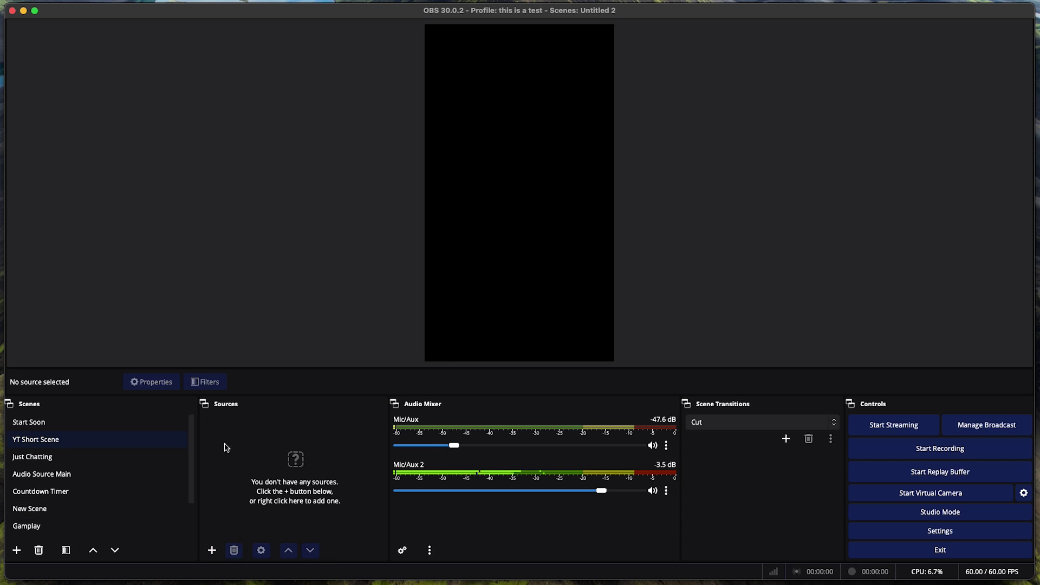
Step: Switch to the Start Soon scene to view the example vertical layout
click(61, 422)
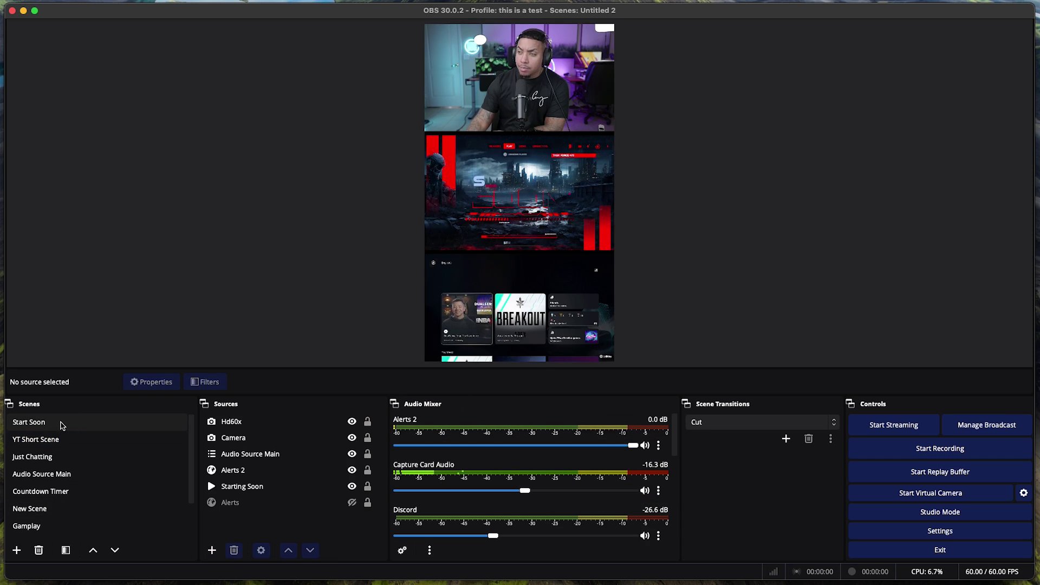
Step: Add the existing Camera source to YT Short Scene, scaled to canvas width across the top
click(61, 439)
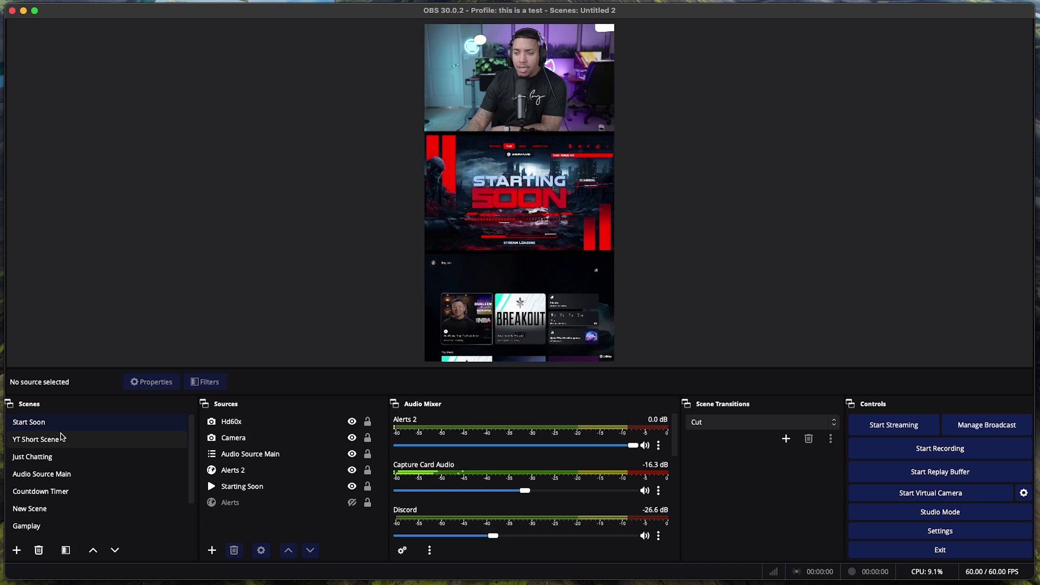
click(213, 555)
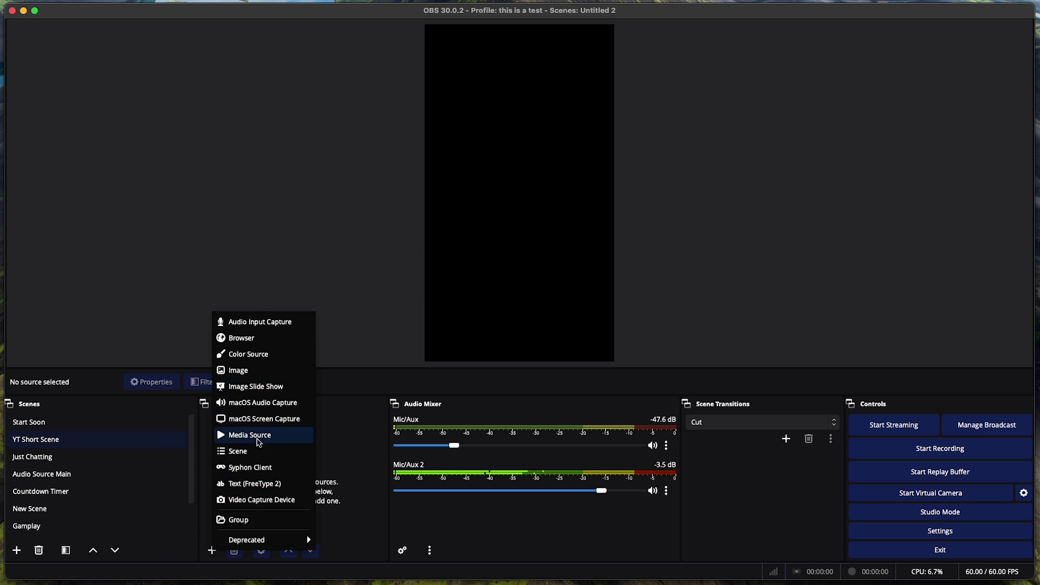
click(256, 500)
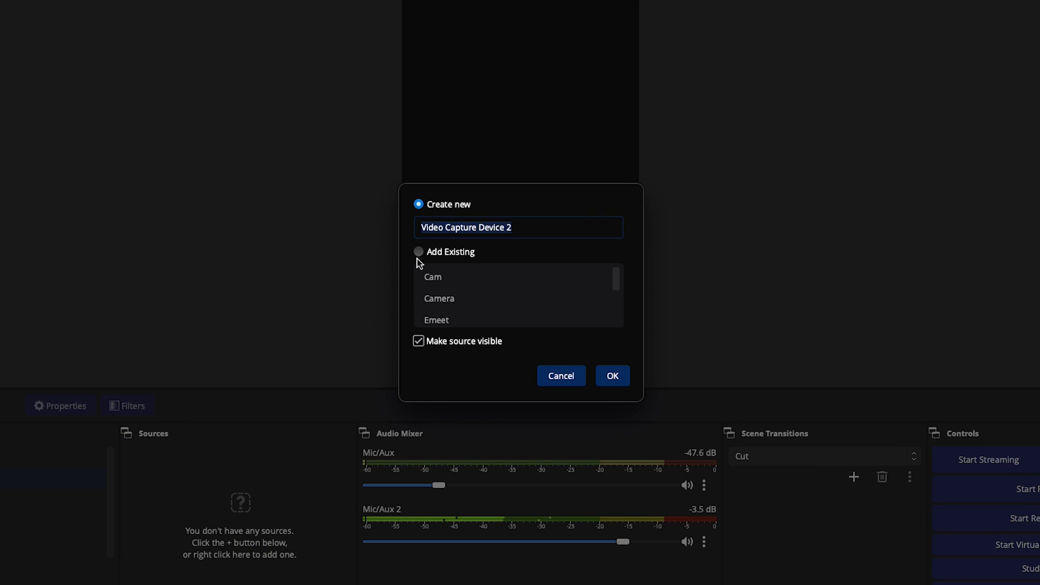
click(418, 253)
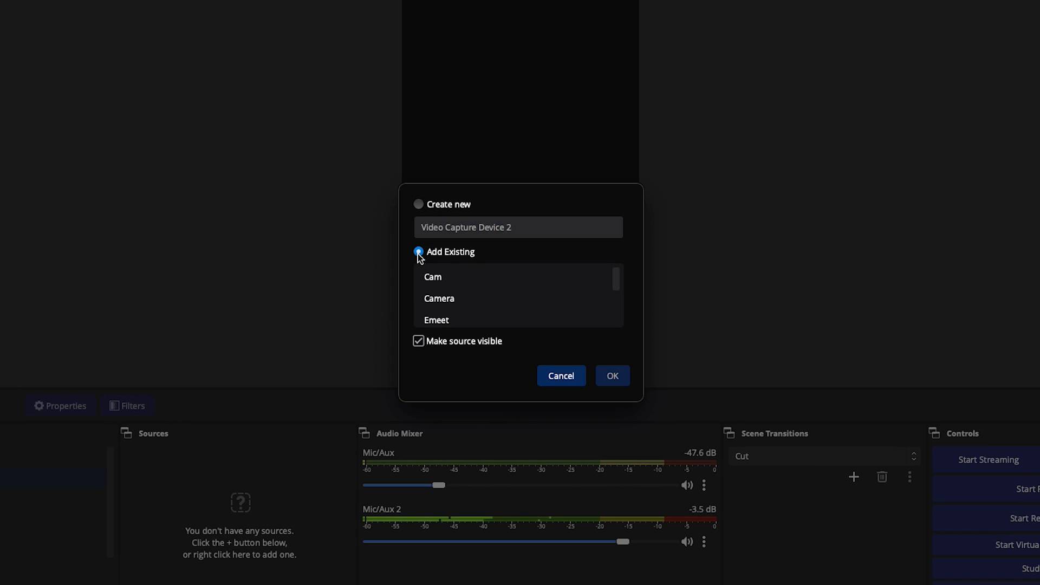
click(452, 303)
click(610, 374)
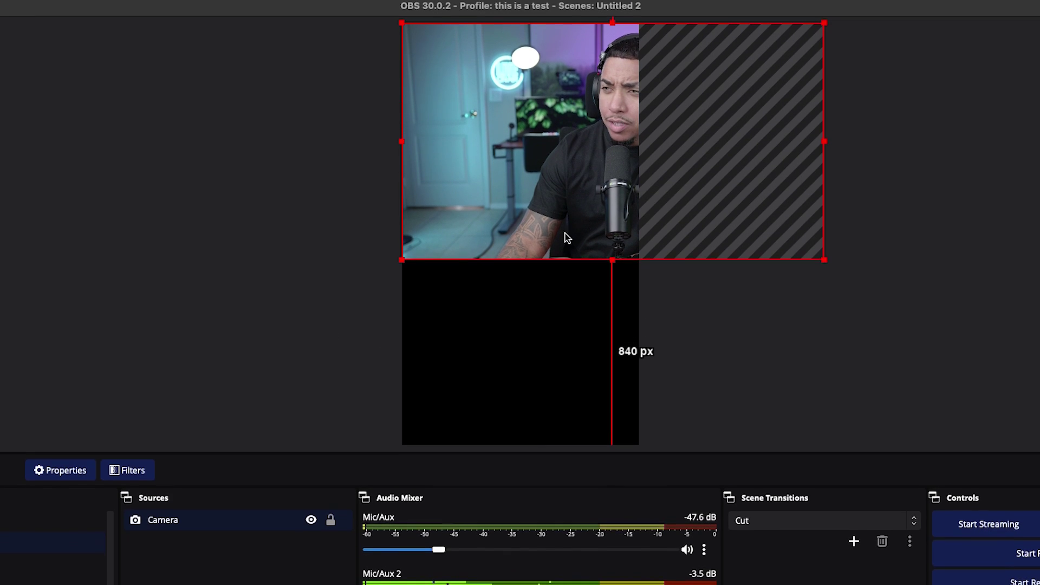
drag(822, 143, 640, 144)
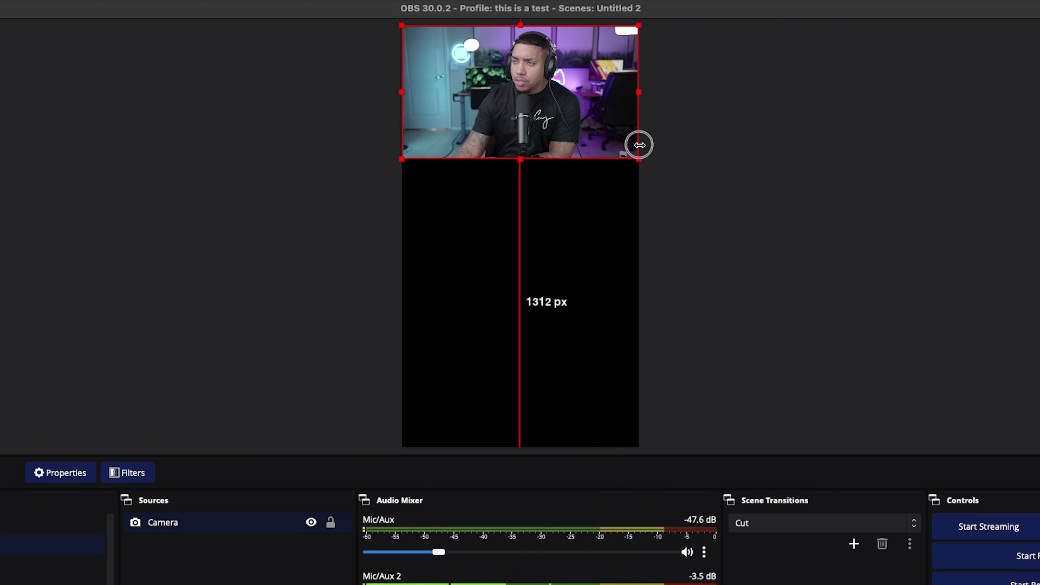
click(258, 214)
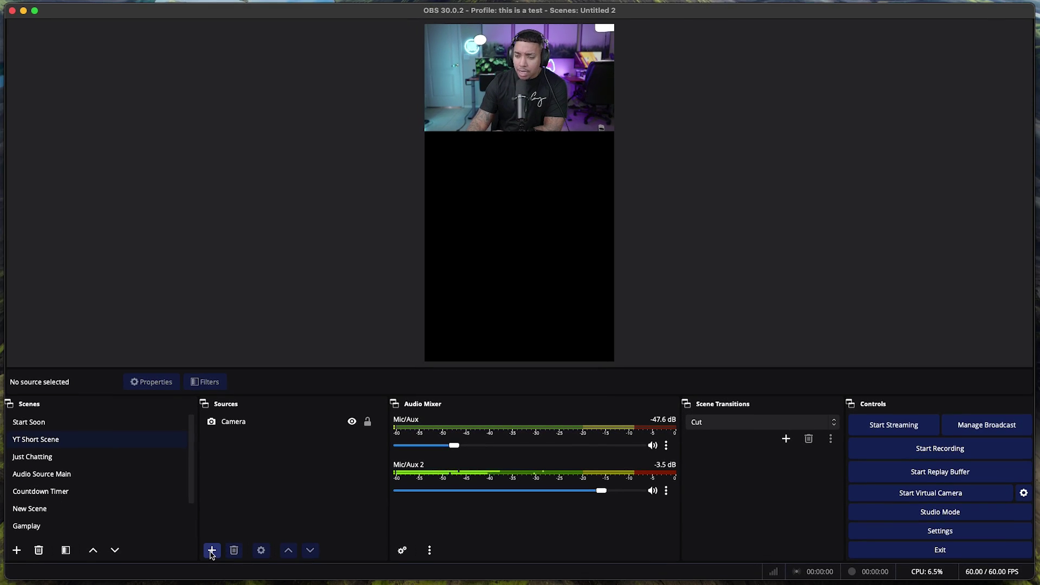
Step: Add the existing Starting Soon media source, shrunk to canvas width below the webcam
click(212, 551)
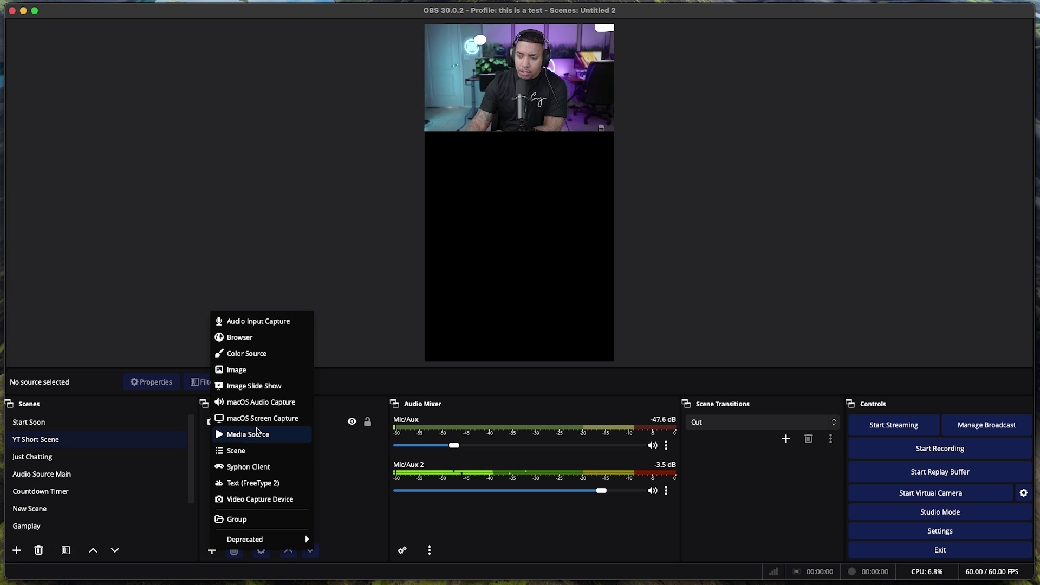
click(261, 436)
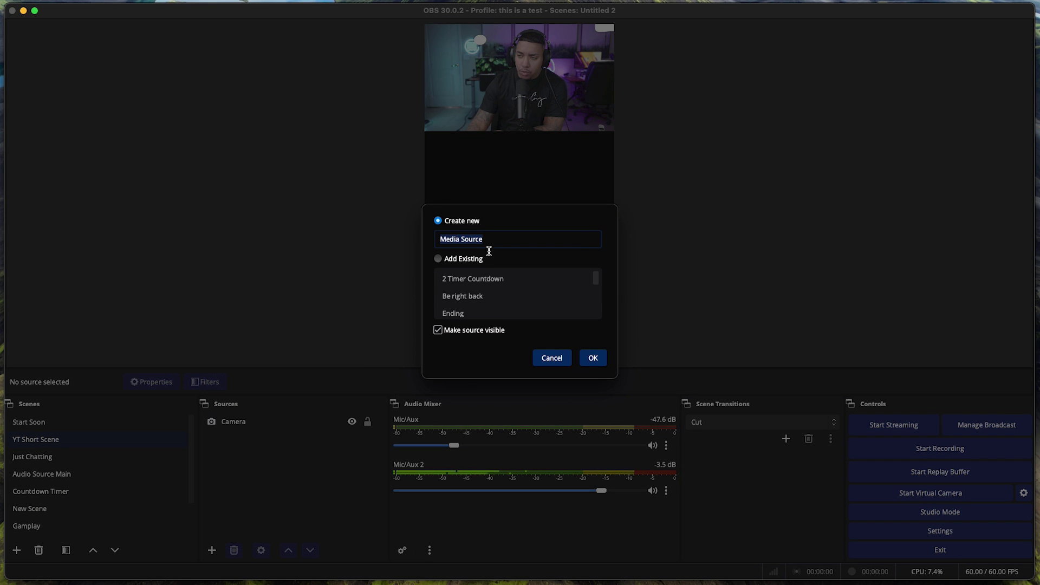
click(437, 259)
click(489, 295)
click(592, 358)
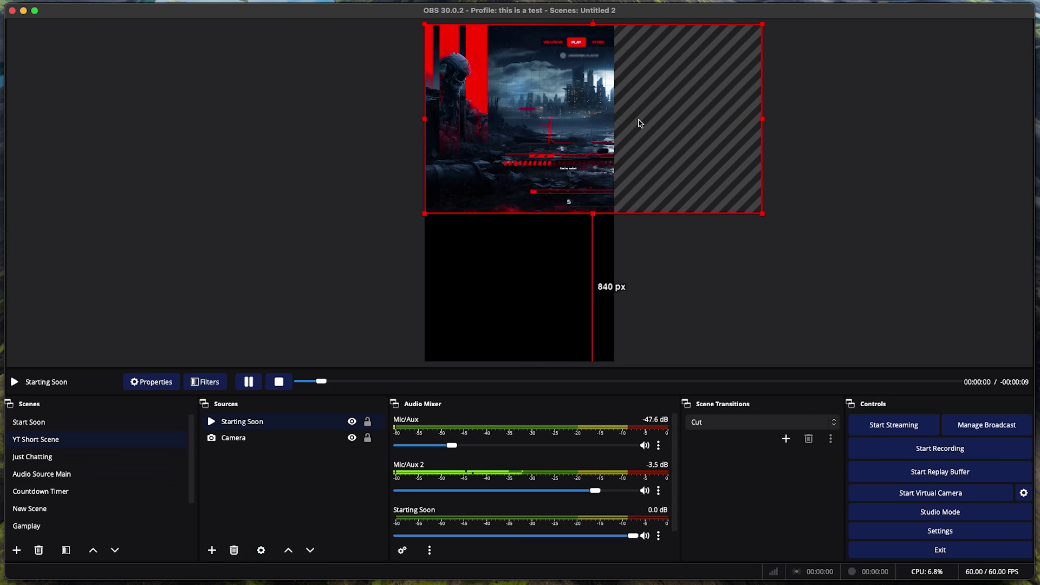
drag(762, 26, 600, 107)
click(723, 148)
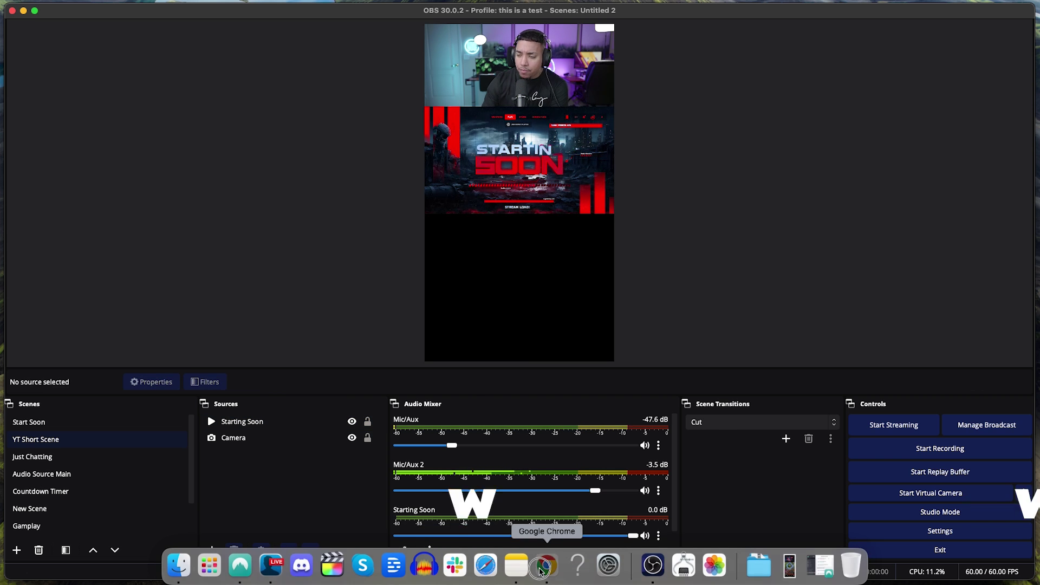
Step: Browse the StreamDesignz overlays and play the $34.99 Loadout animated preview full screen
click(544, 565)
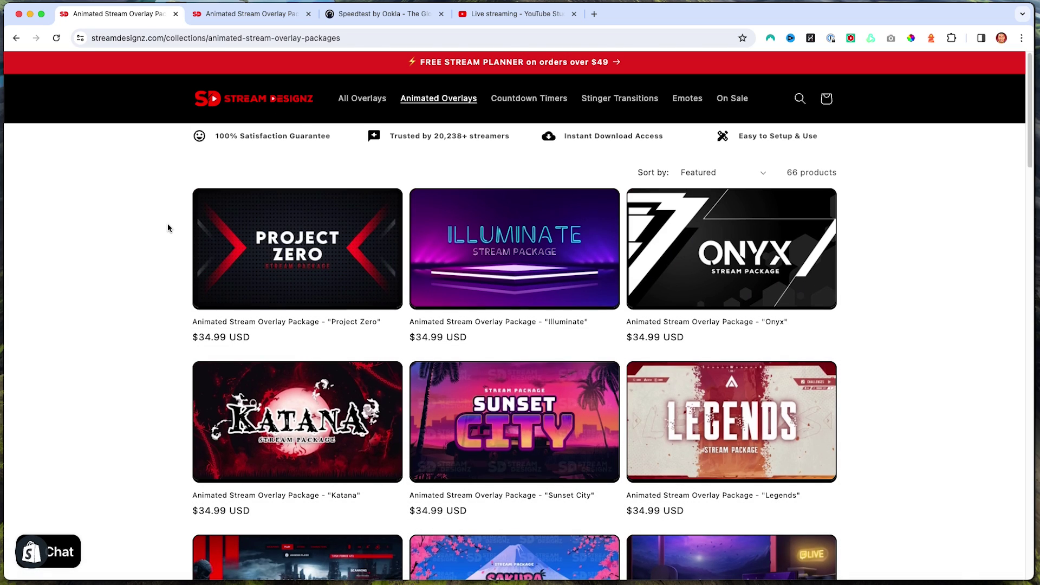
scroll(167, 225, down, 4)
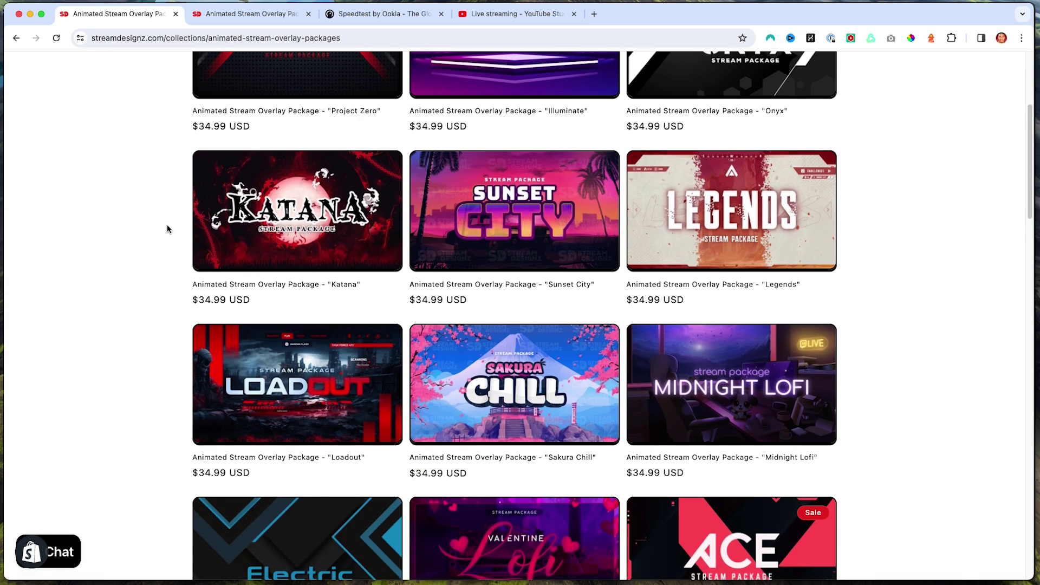
scroll(168, 228, down, 2)
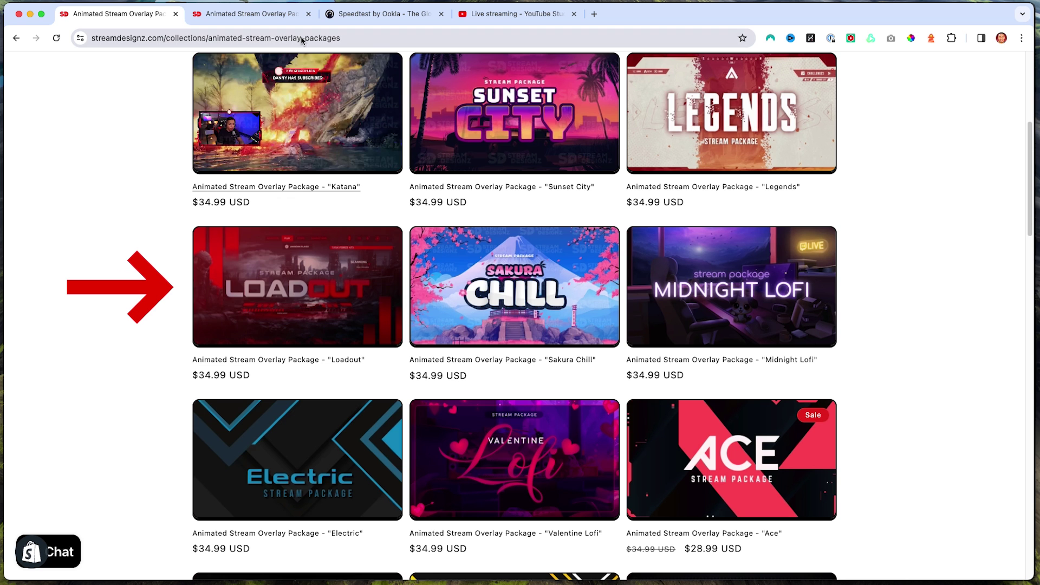
click(273, 21)
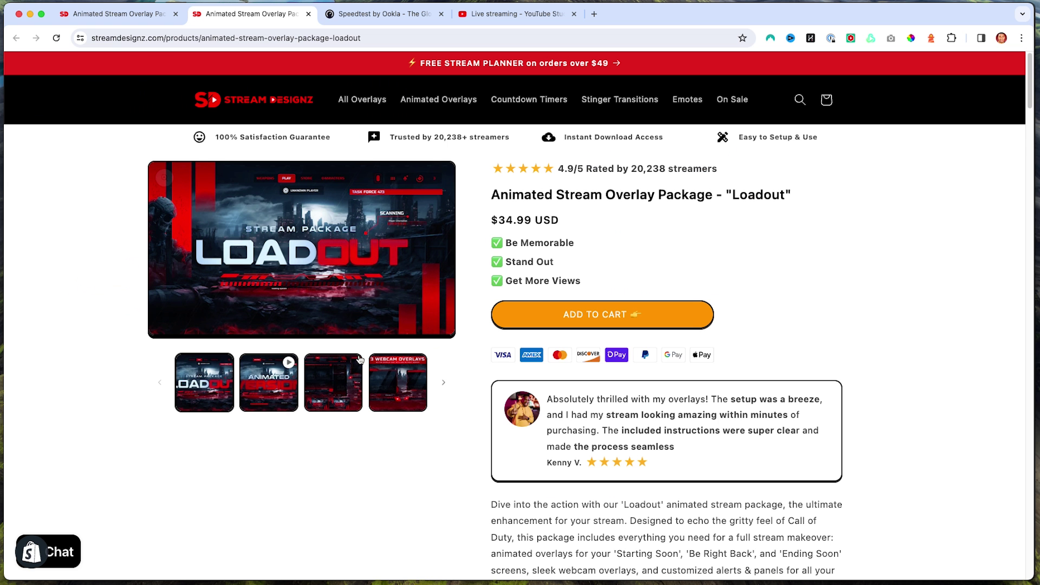
click(285, 386)
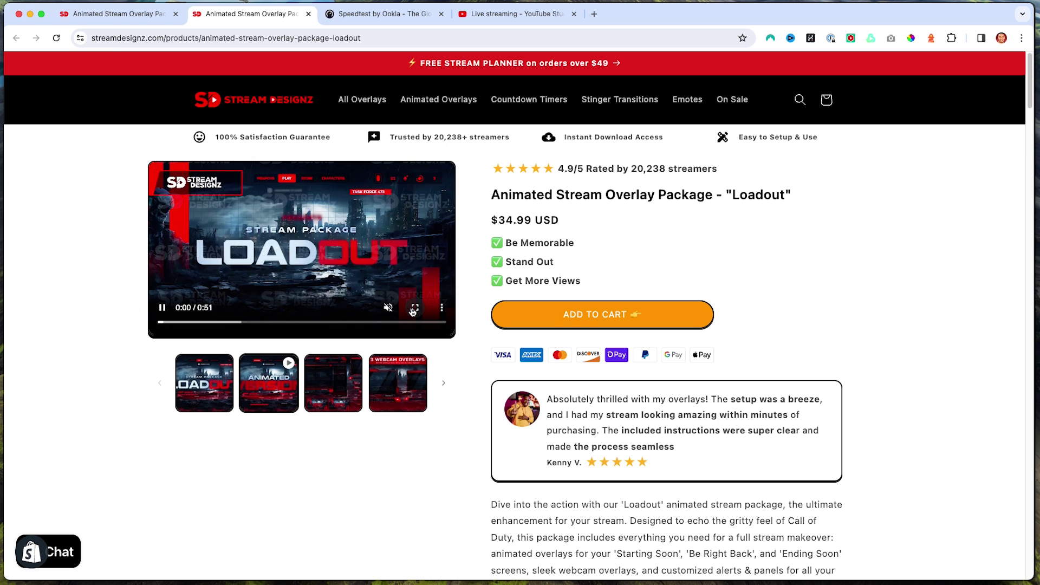
click(412, 309)
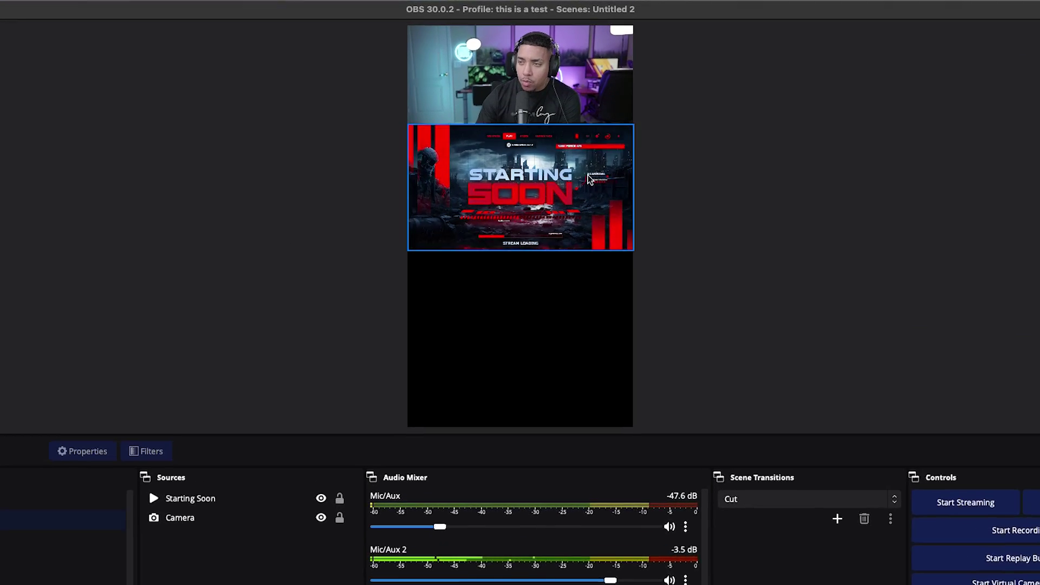
Step: Move the Starting Soon overlay further down below the webcam
click(505, 293)
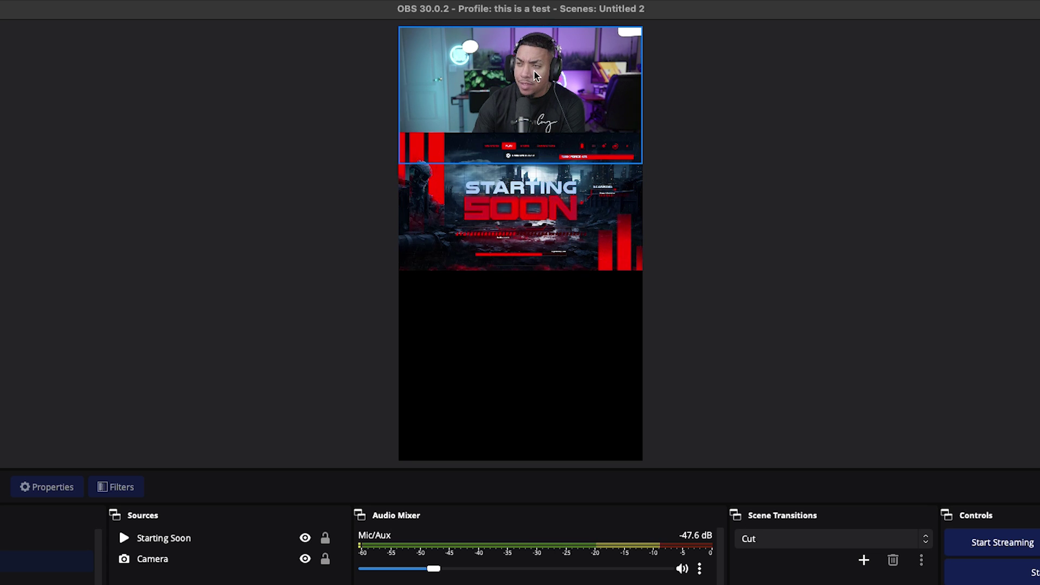
drag(514, 192, 513, 221)
click(215, 367)
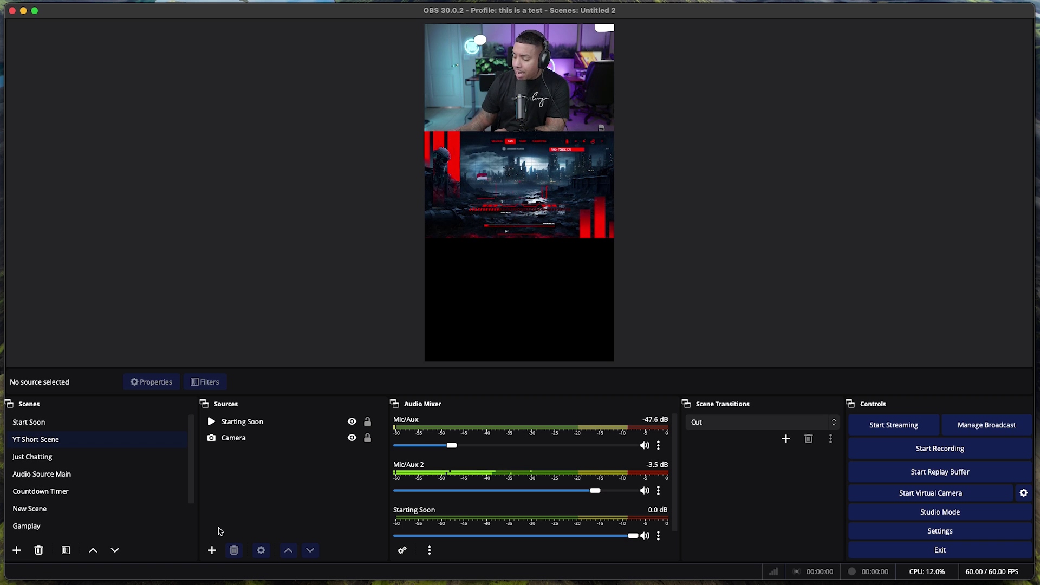
Step: Add the existing Hd60x capture at canvas width at the bottom, then enlarge Starting Soon
click(216, 548)
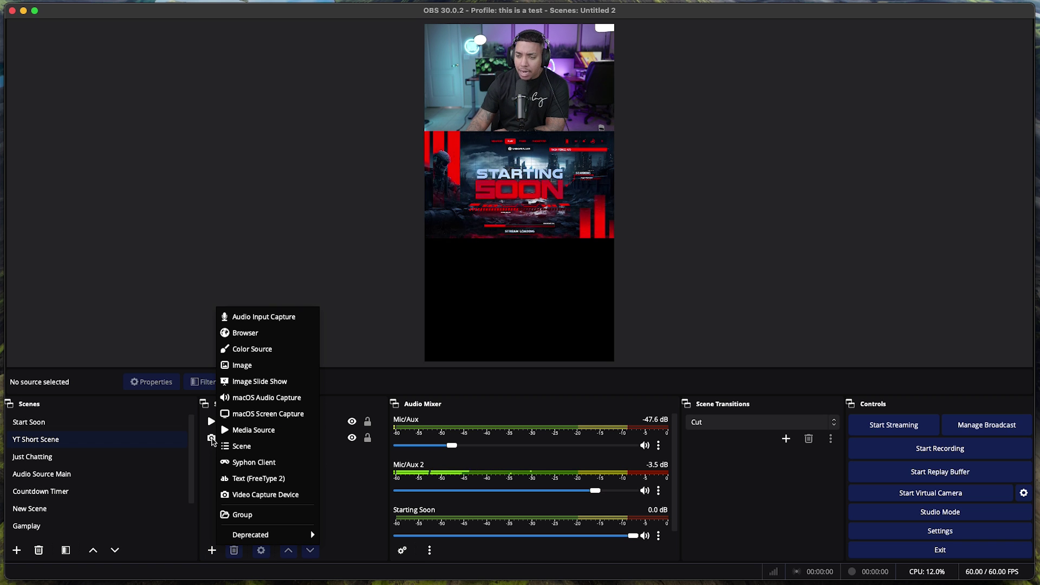
click(253, 495)
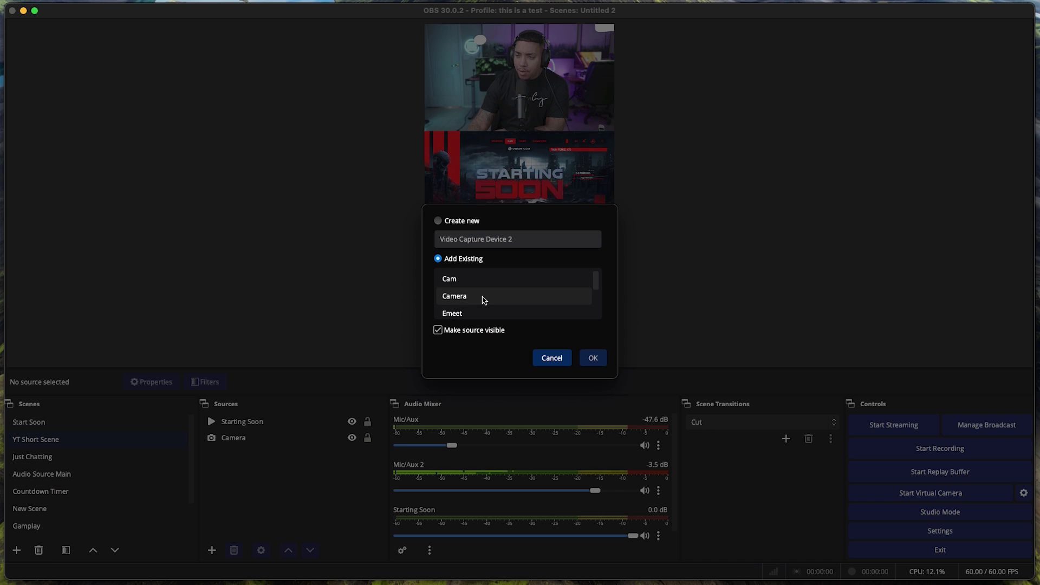
click(483, 293)
click(594, 358)
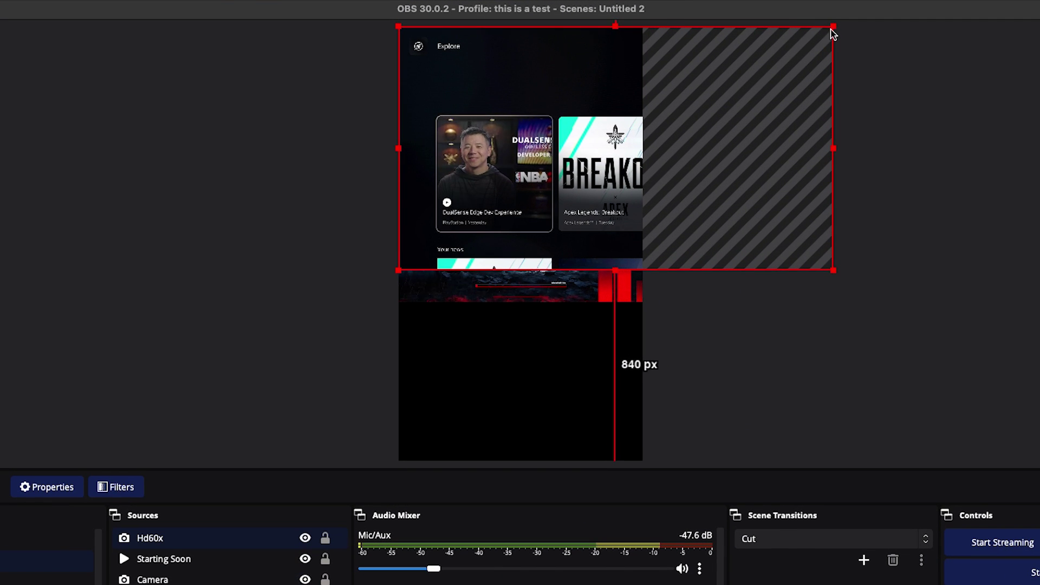
drag(832, 31, 604, 133)
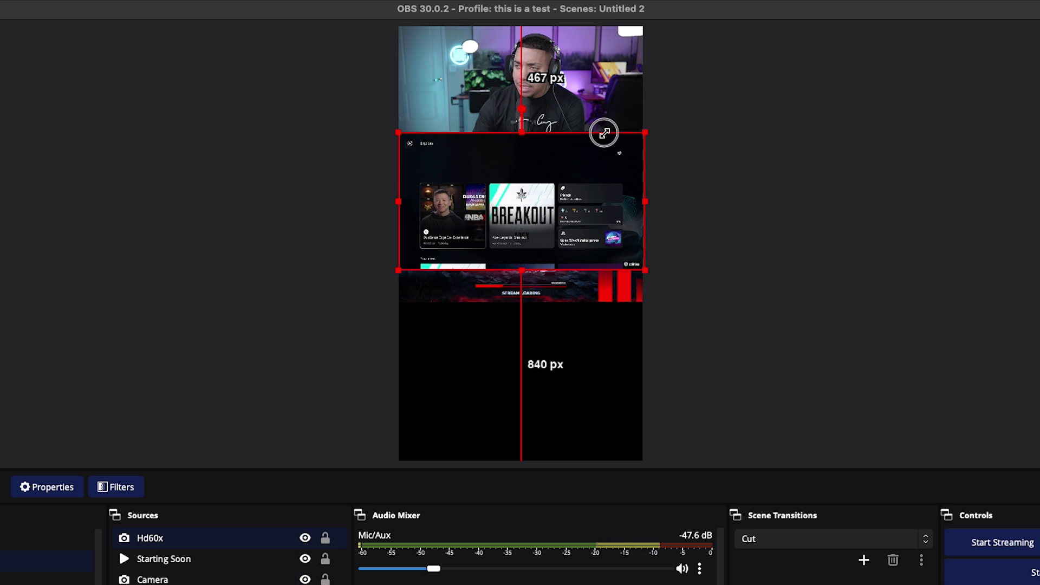
drag(553, 183, 550, 371)
click(523, 294)
drag(403, 304, 383, 318)
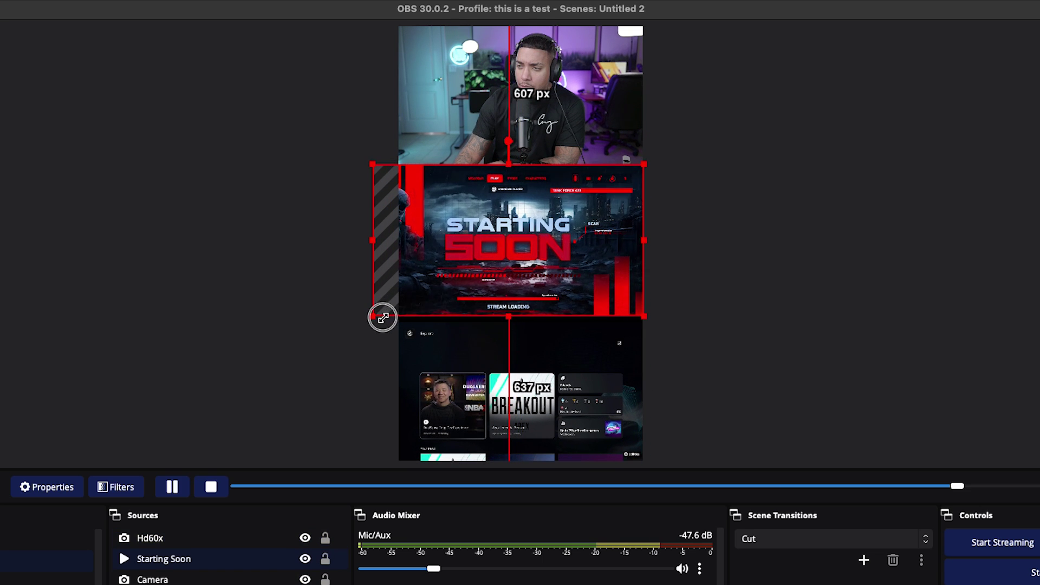
Step: Nudge the Starting Soon overlay right, then centre it horizontally on the canvas
drag(507, 270, 520, 267)
right_click(520, 267)
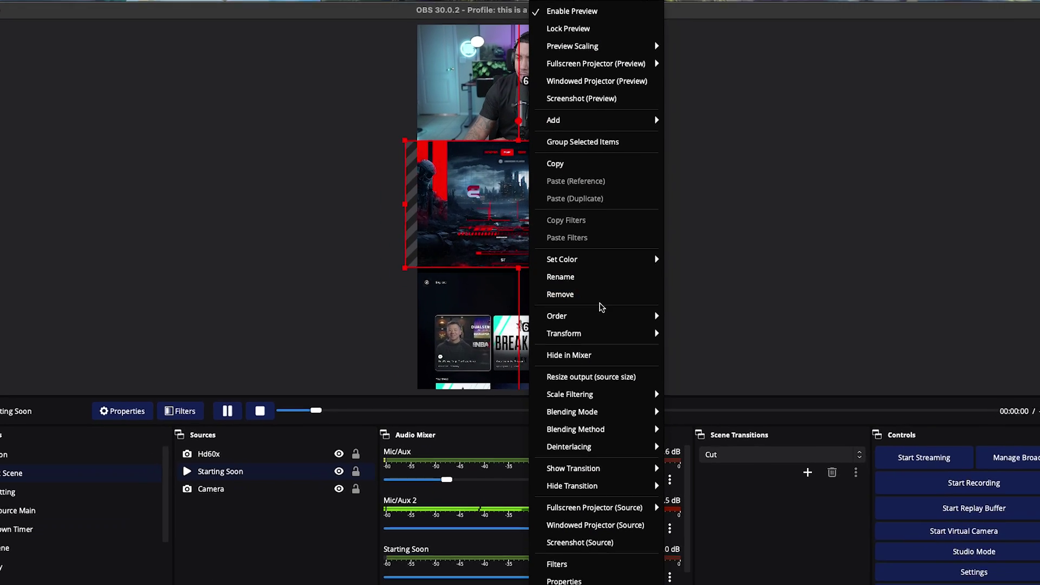
mouse_move(601, 336)
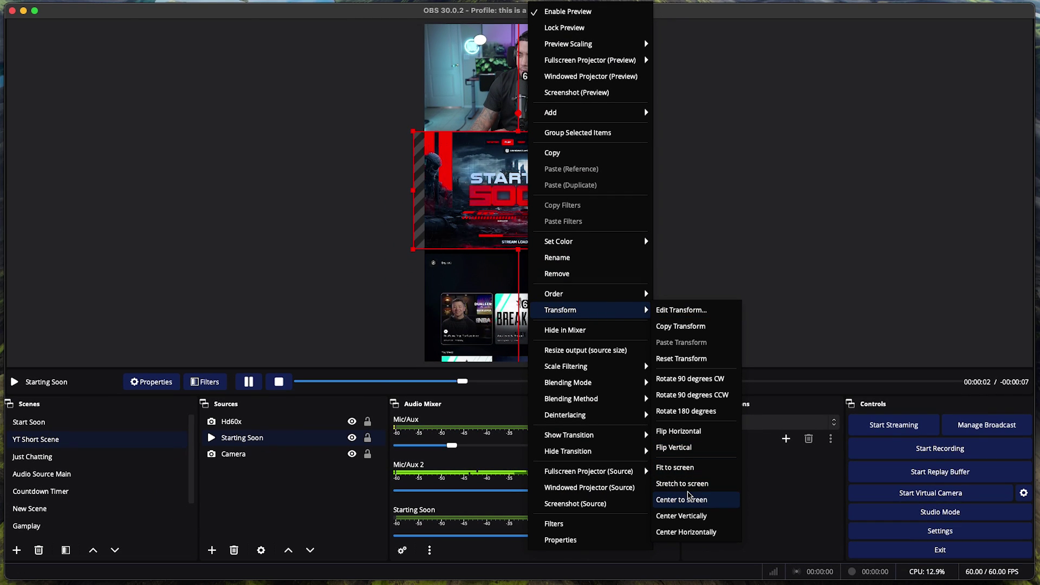
click(687, 531)
Step: Check the layout by selecting the Starting Soon overlay and the bottom gameplay source
click(417, 287)
click(519, 189)
click(759, 173)
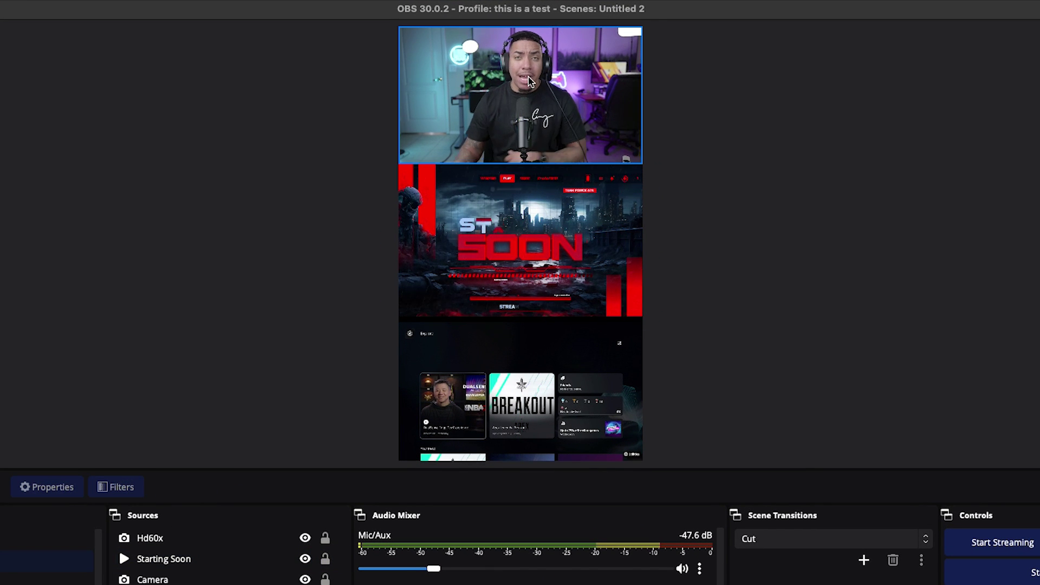
click(570, 214)
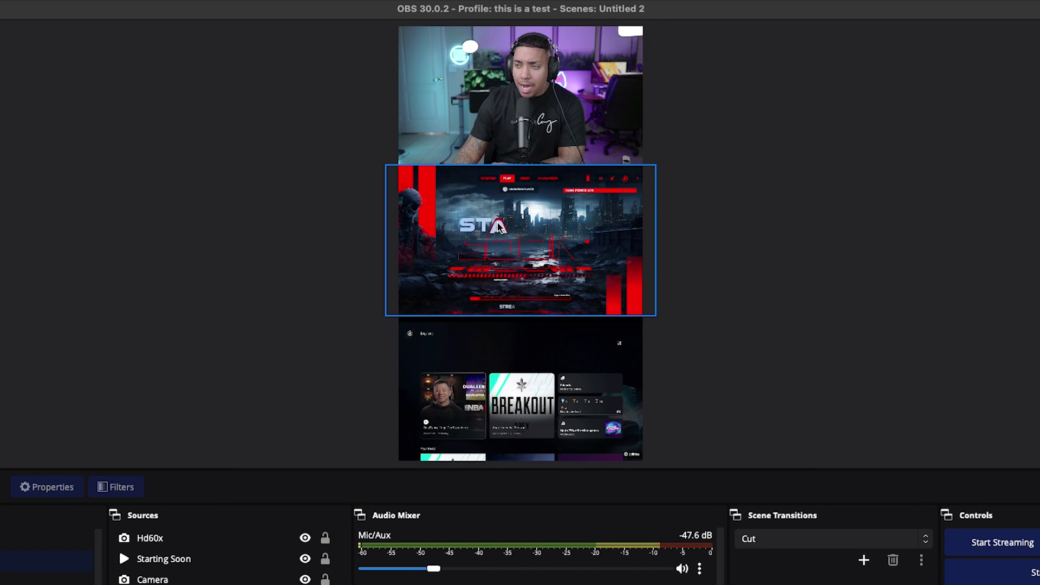
click(493, 382)
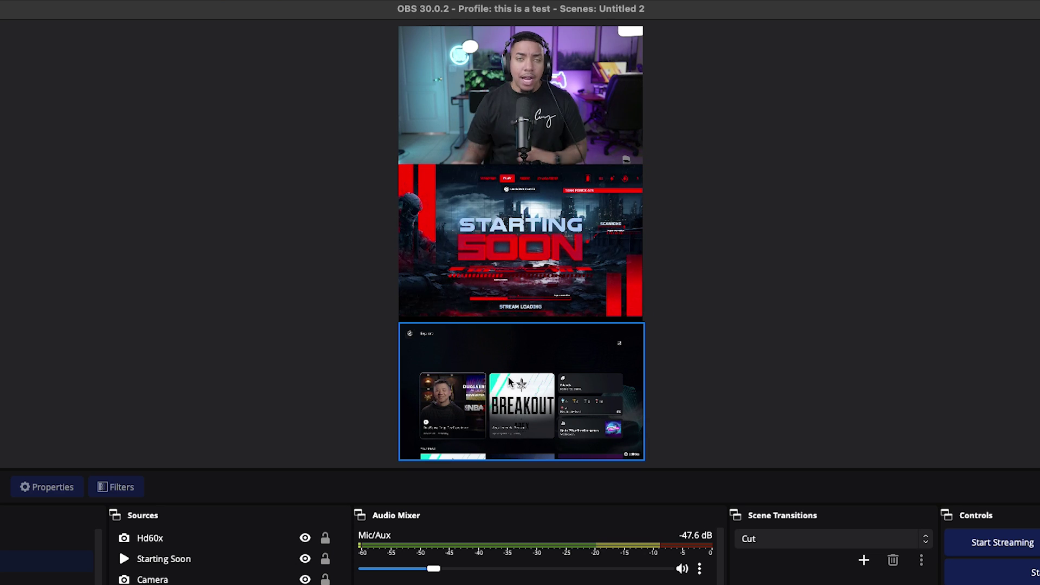